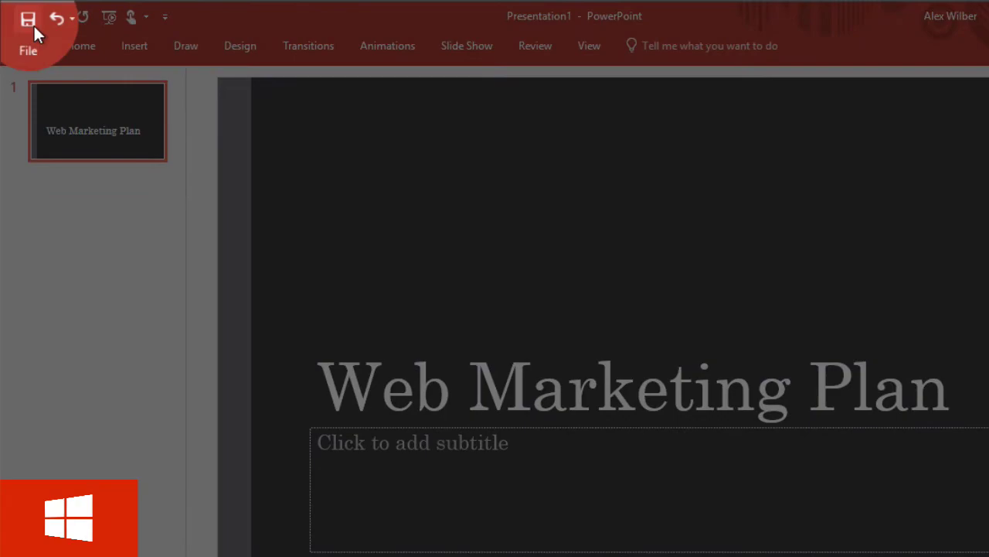
Save the presentation to the Contoso OneDrive as a PowerPoint Presentation named Web Marketing Plan
click(31, 19)
click(300, 215)
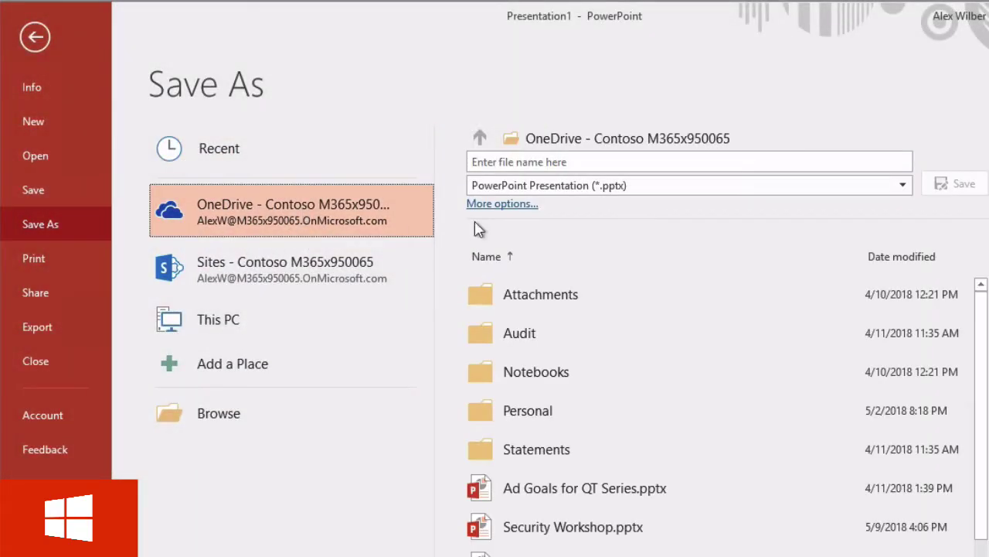
click(517, 159)
text(Web Marketing Plan)
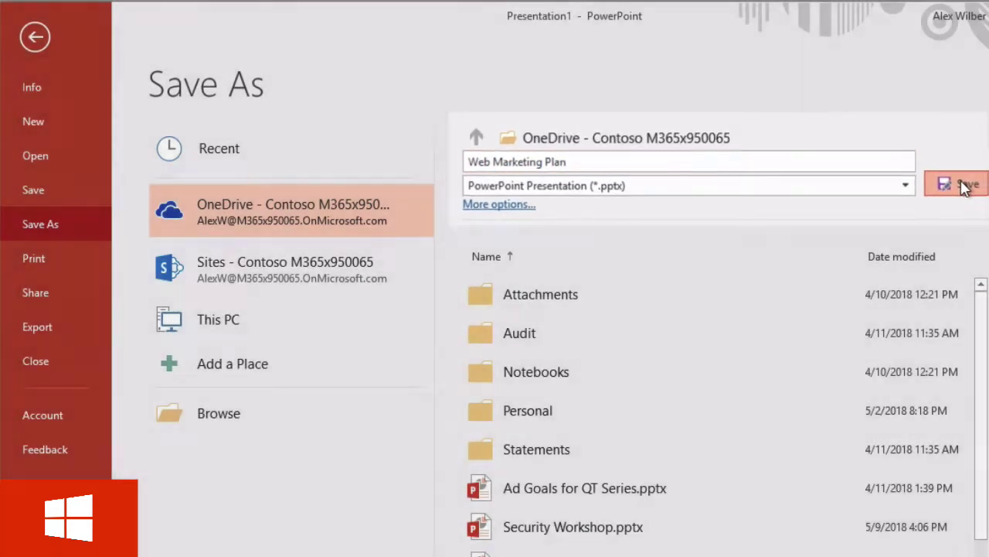
click(960, 187)
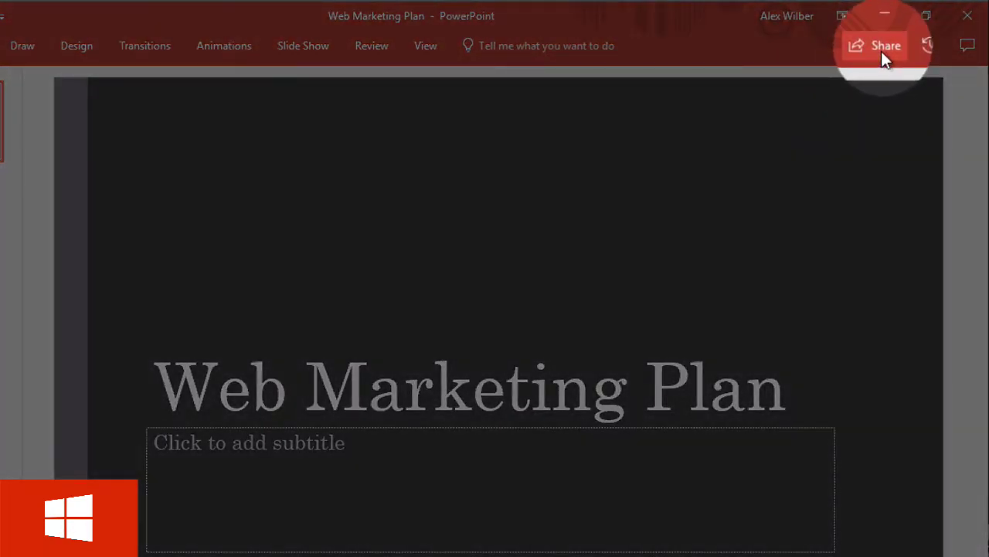
Share the presentation by sending the marketing manager a link that works only for specific people, with editing allowed
click(882, 52)
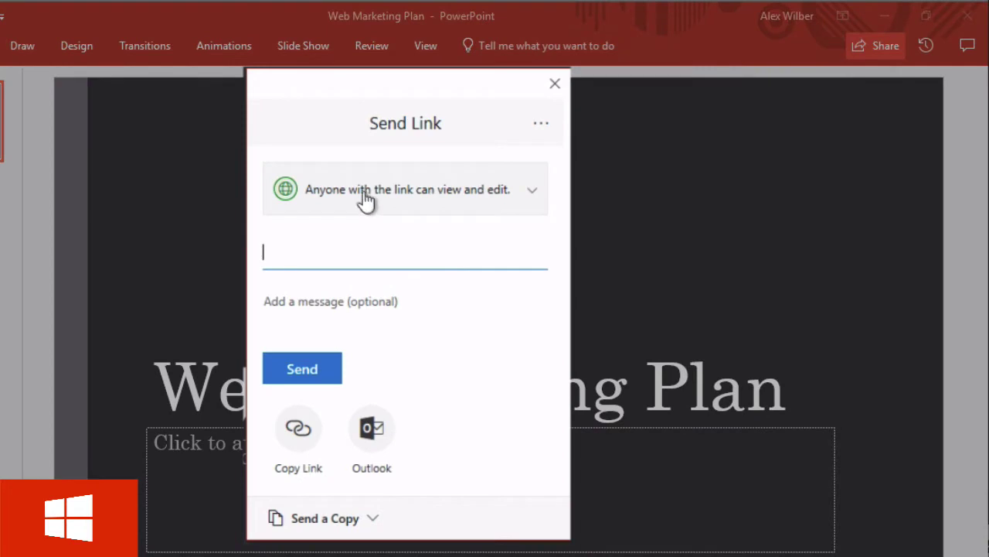
click(369, 203)
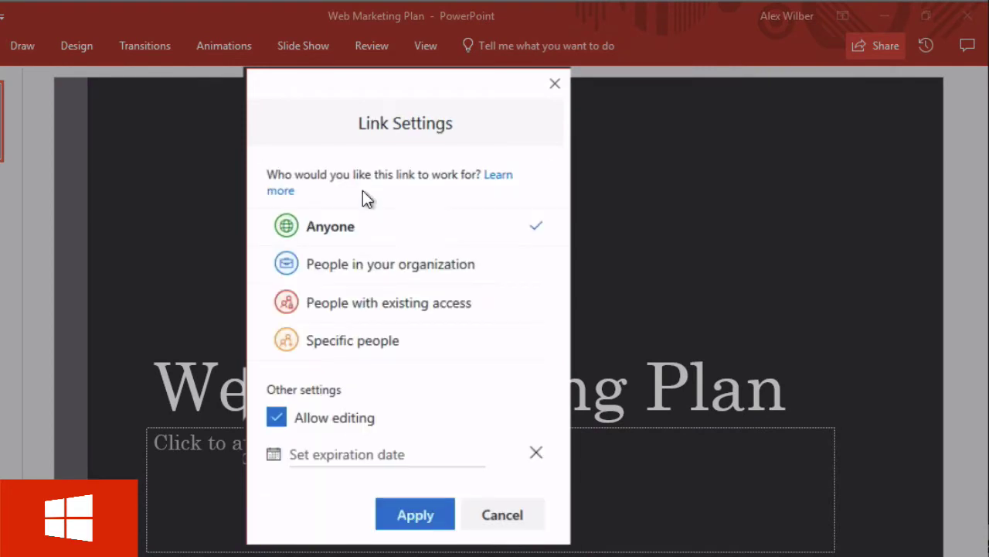
click(389, 353)
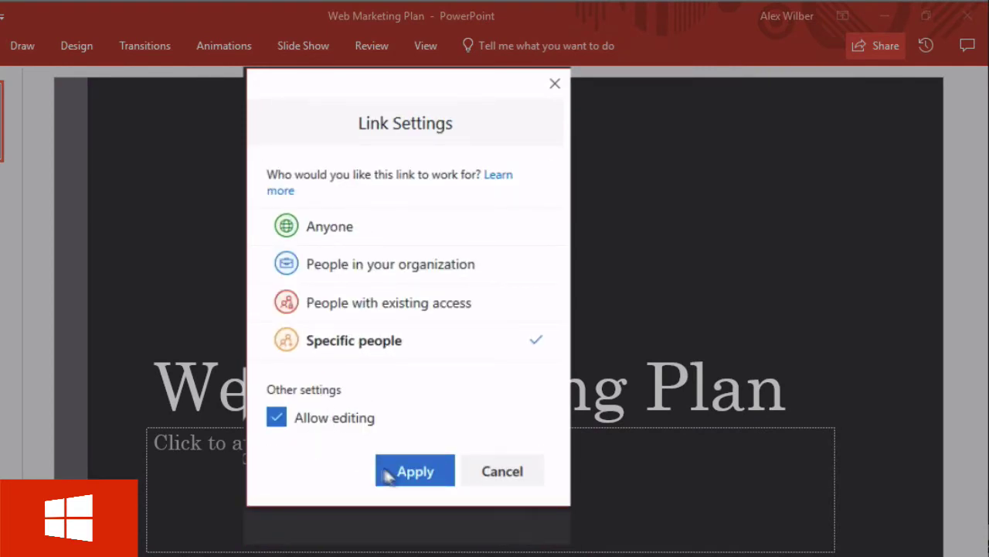
click(412, 469)
text(megan)
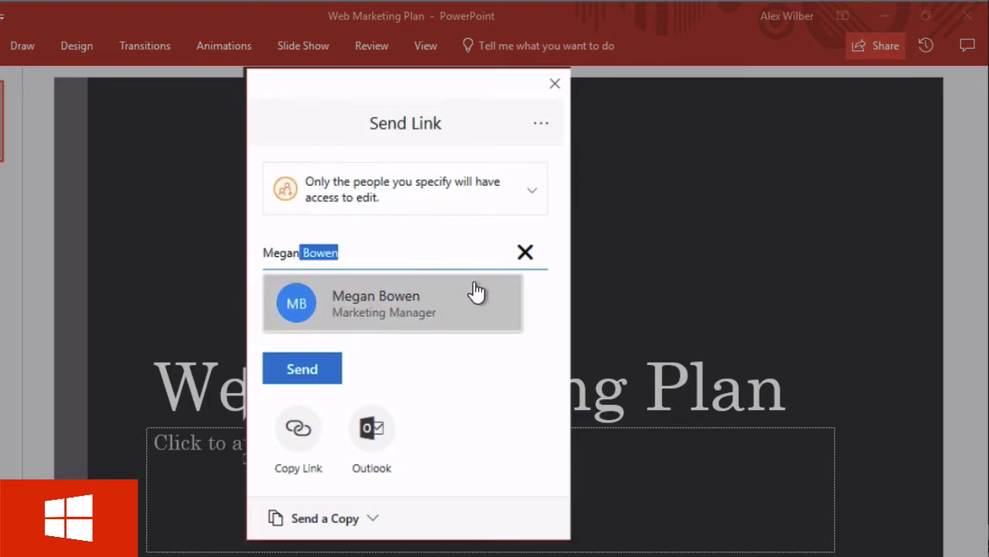
click(471, 313)
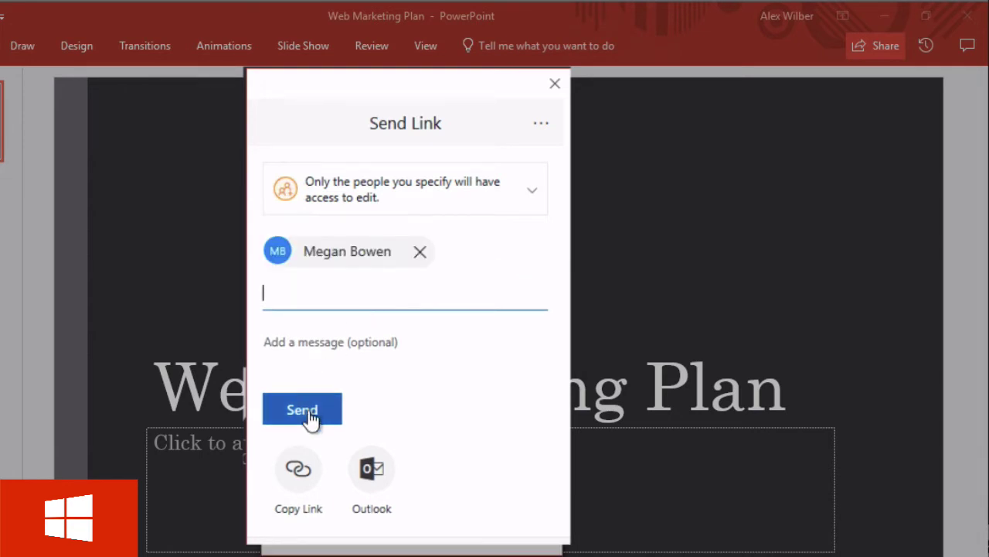
click(309, 413)
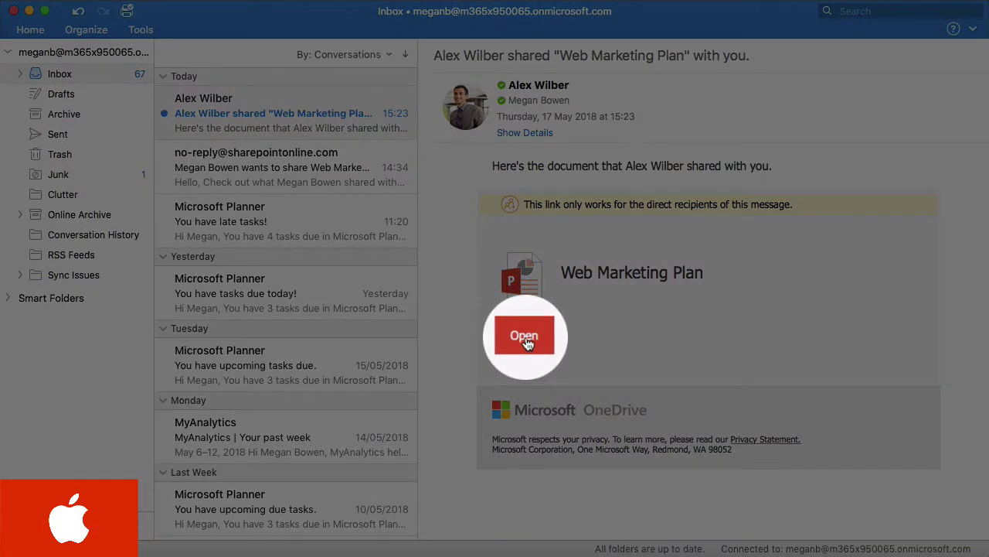
Switch to Outlook on the recipient's Mac, open the shared Web Marketing Plan from the e-mail, and check where the co-author is working
click(526, 342)
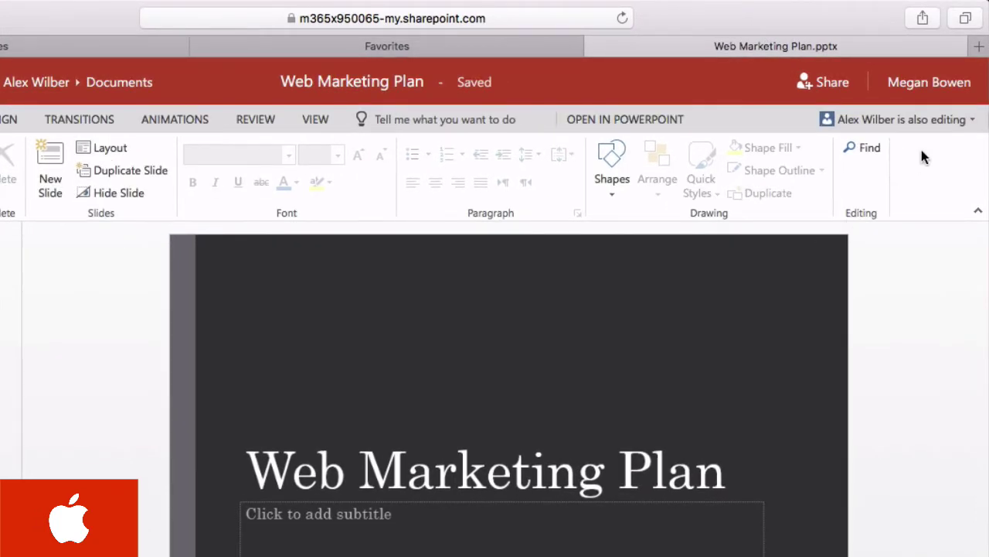
click(964, 127)
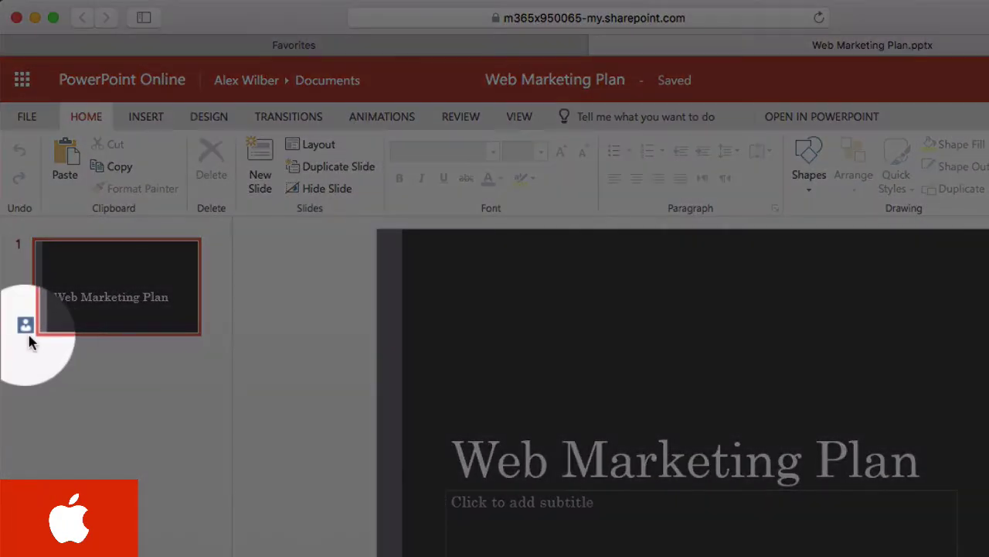
mouse_move(26, 325)
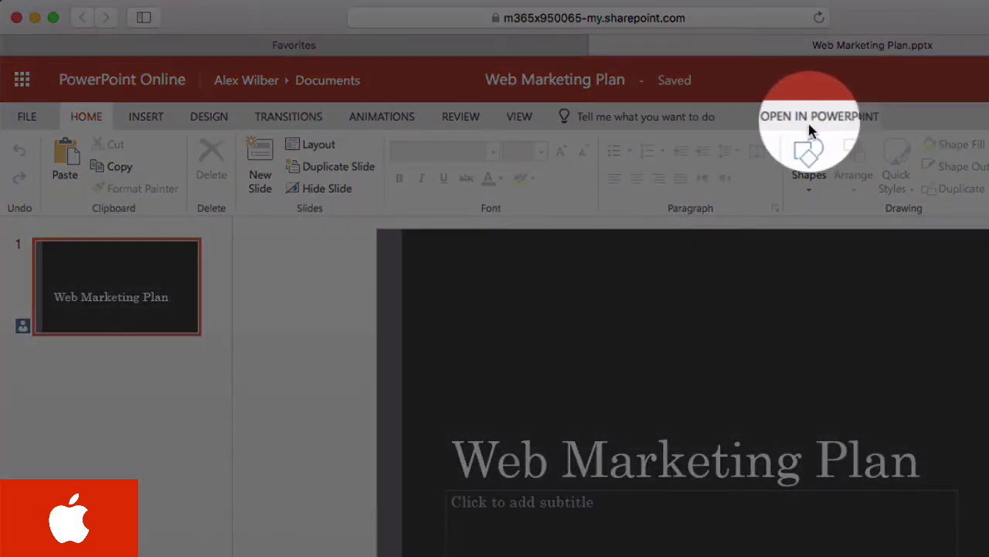
Open the presentation in the desktop PowerPoint app, allowing the page to launch it, and check which slide the co-author is editing
click(848, 124)
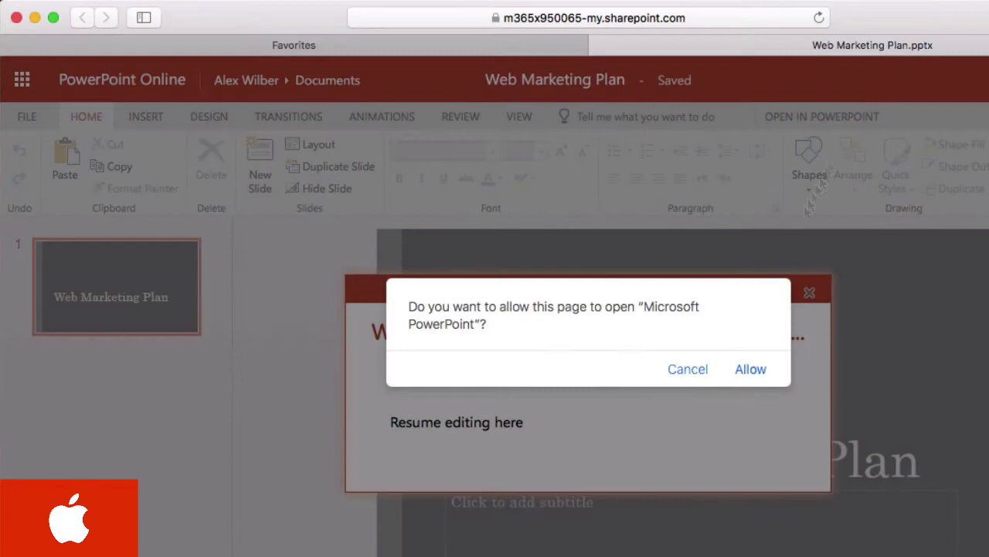
click(754, 371)
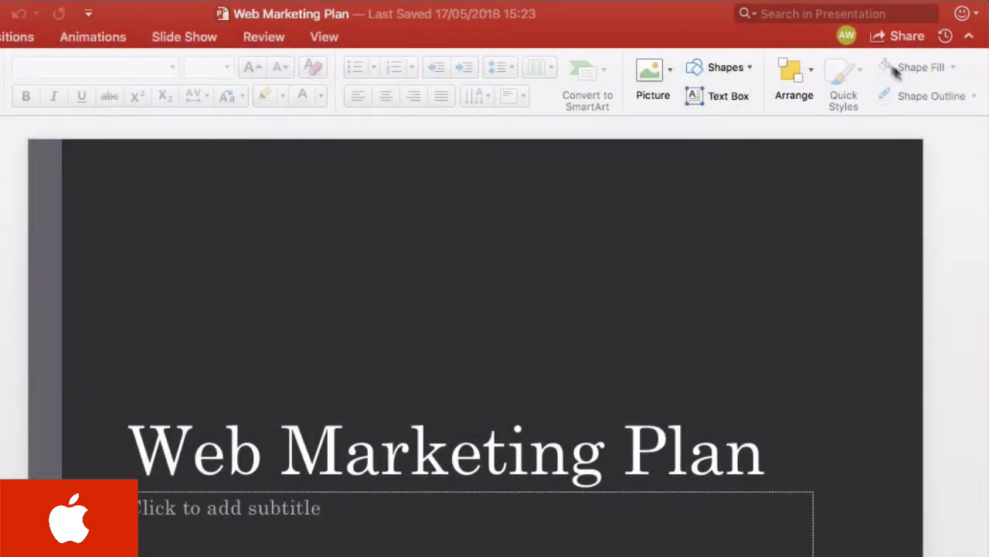
click(846, 36)
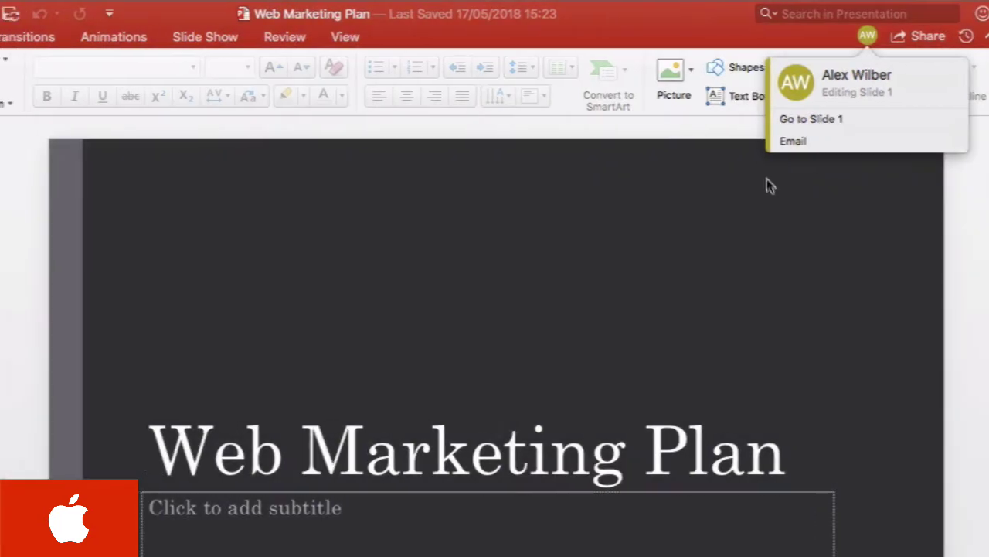
click(766, 186)
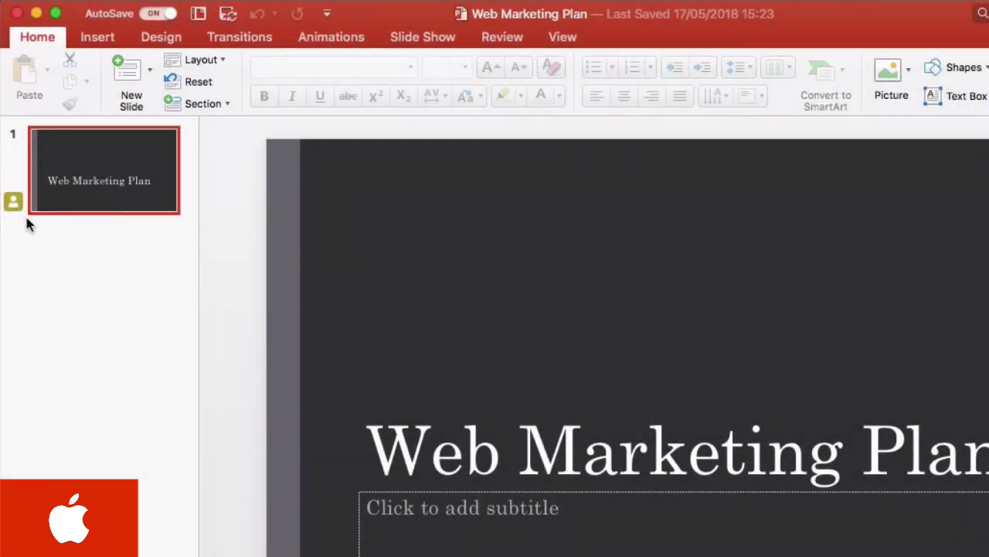
Insert a new slide with the Title and Content layout after slide 1
click(98, 277)
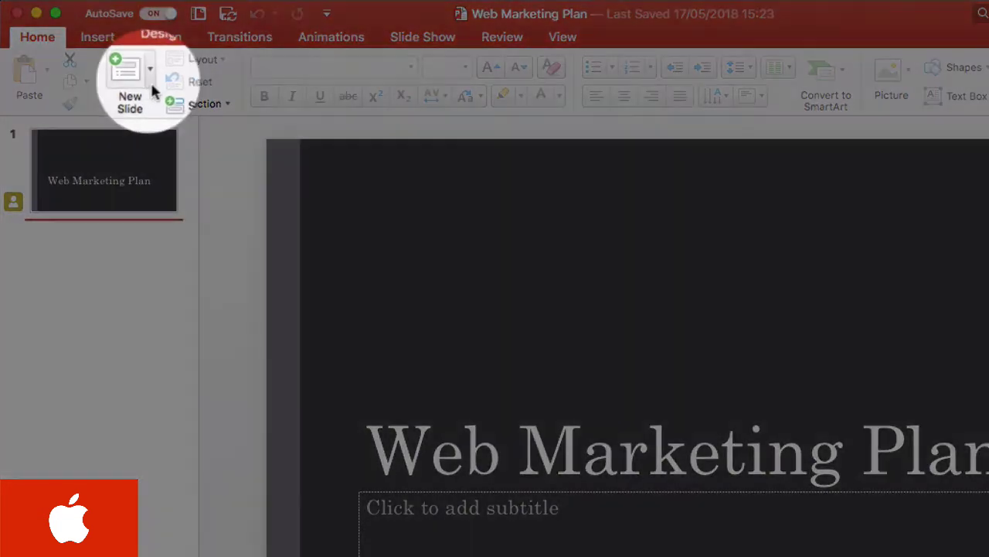
click(152, 80)
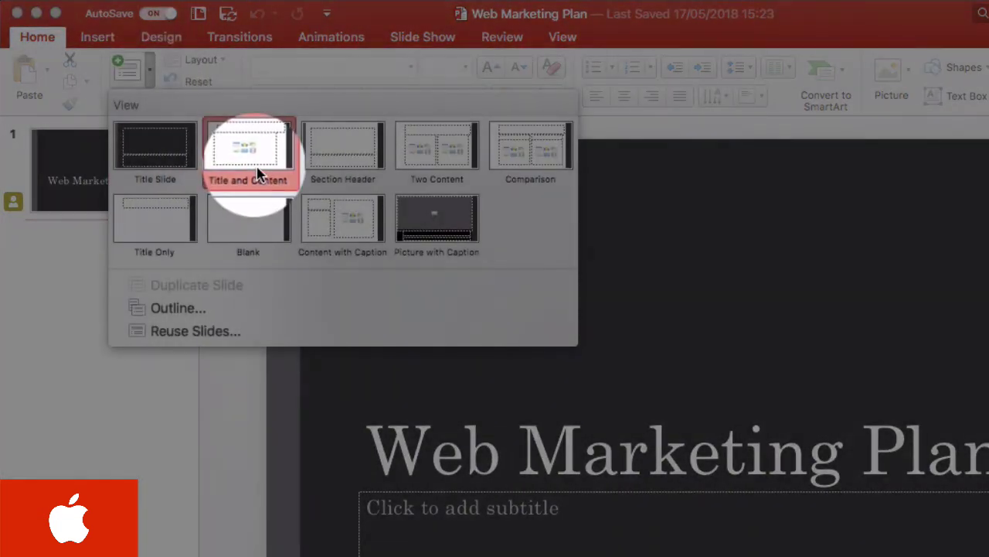
click(247, 148)
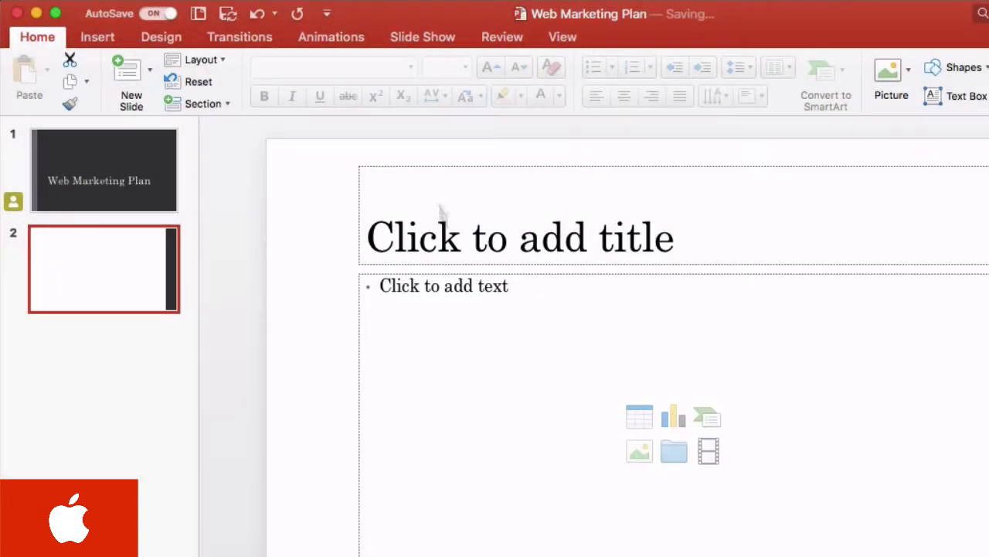
Title slide 2 "Plan" and fill its content placeholder with the bullets Phase 1, Phase 2 and Phase 3
click(442, 213)
text(Plan)
click(481, 289)
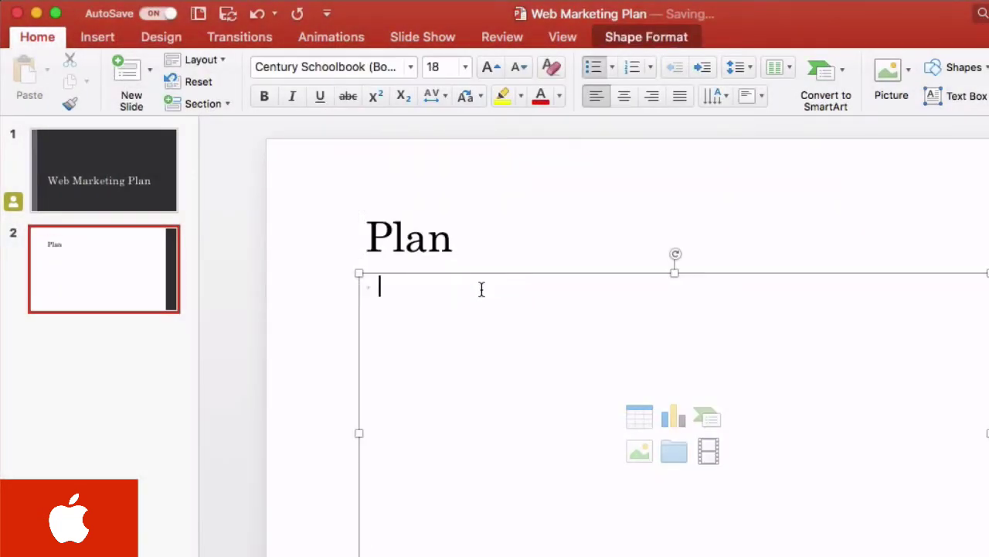
text(Phase 1)
key(Return)
text(Phase 2)
key(Return)
text(Phase )
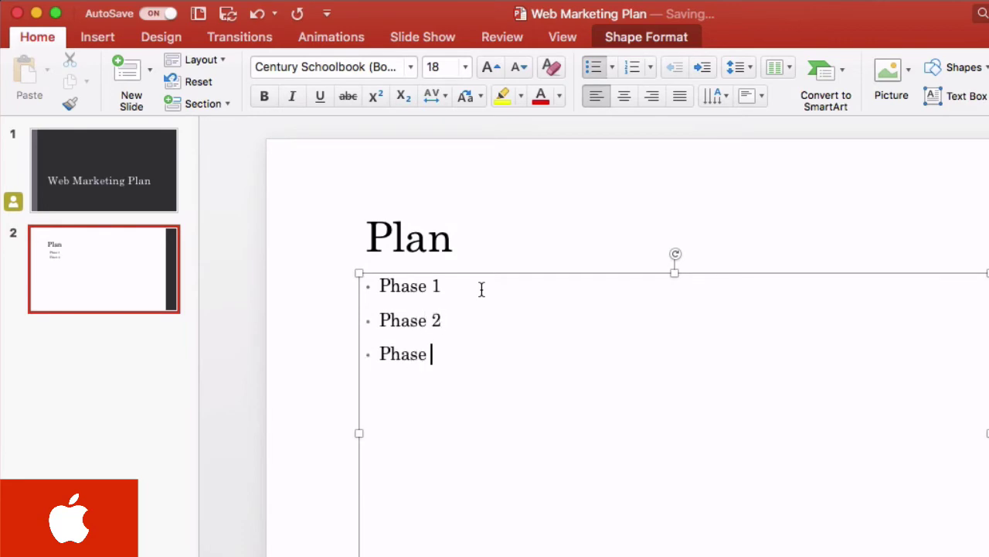
text(3)
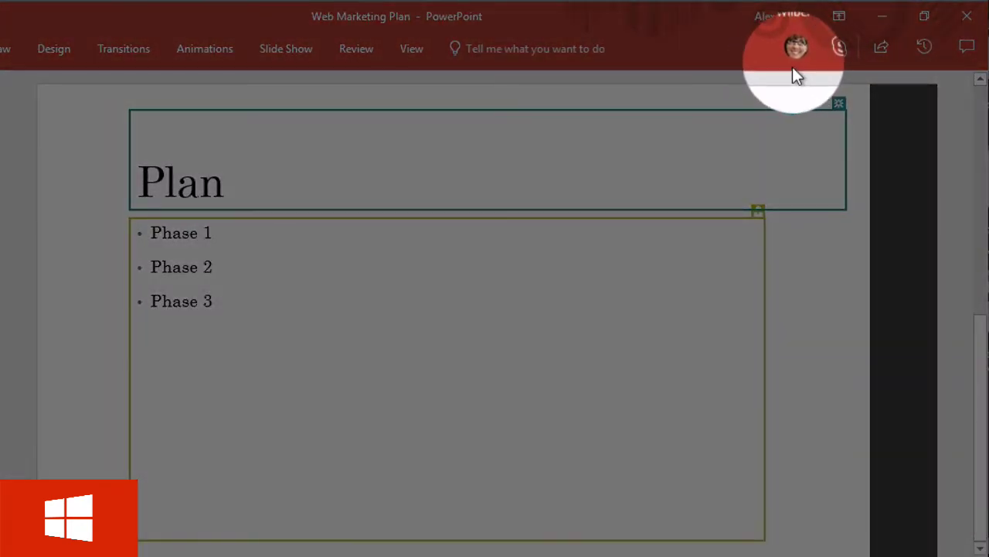
On the Windows computer, go to the slide the co-author is editing and examine the editing and change markers on its placeholders
click(794, 61)
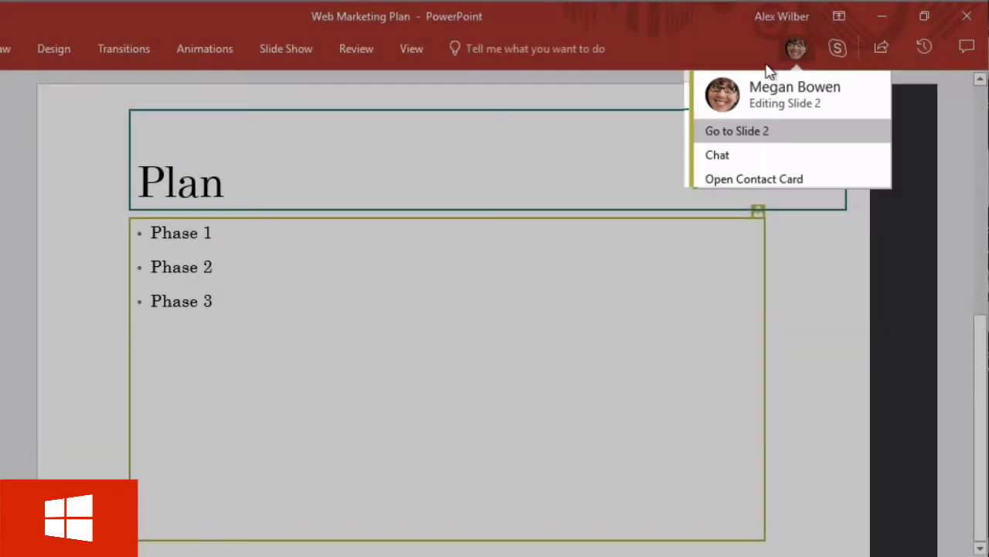
click(754, 61)
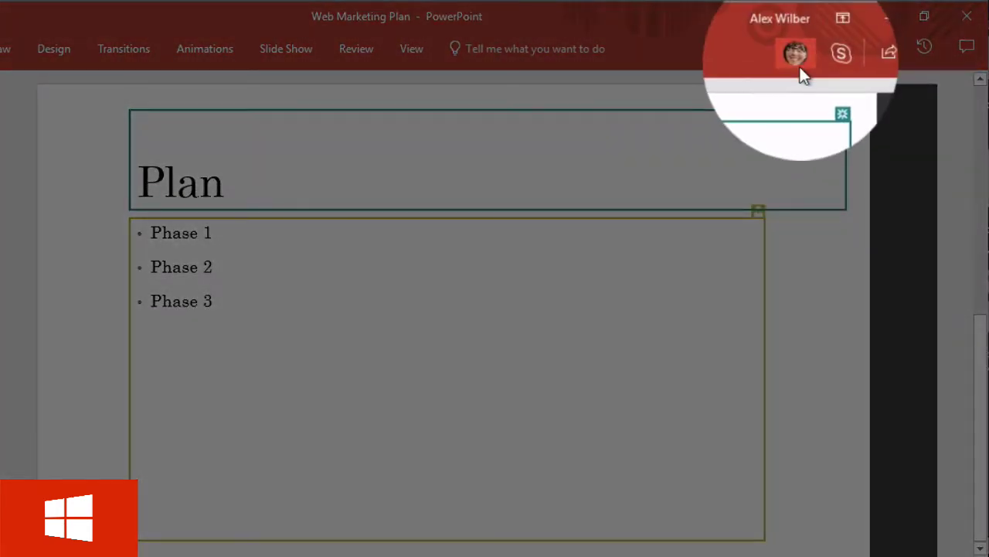
click(801, 68)
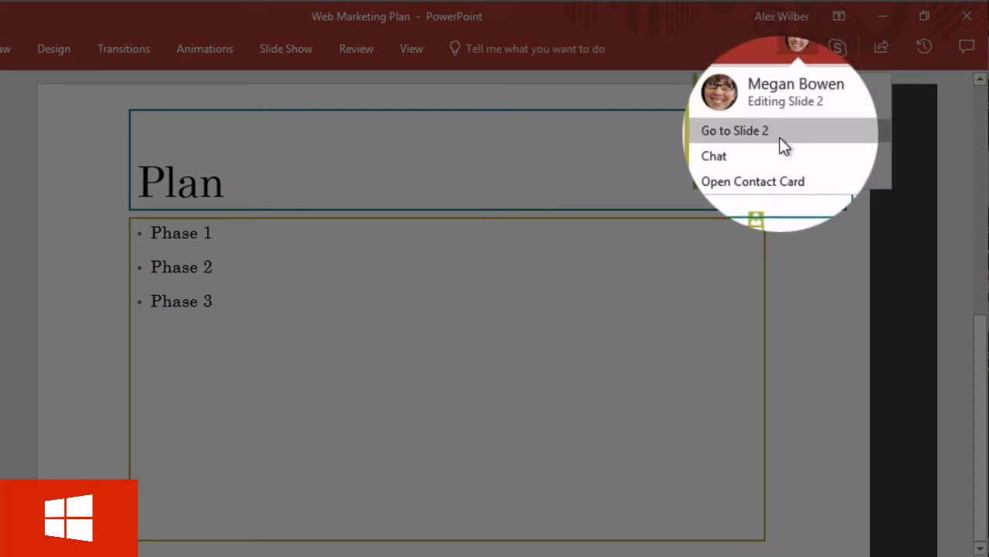
click(780, 144)
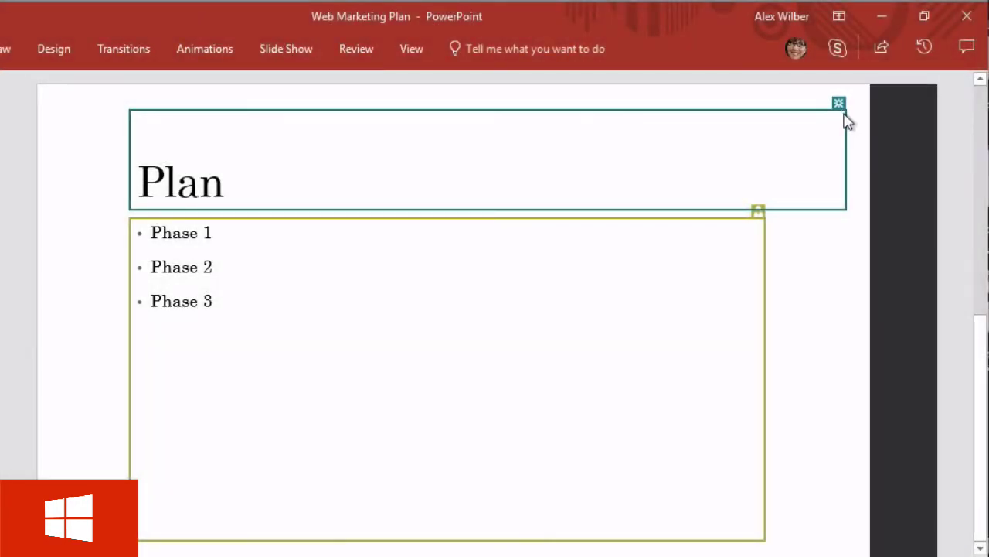
mouse_move(843, 115)
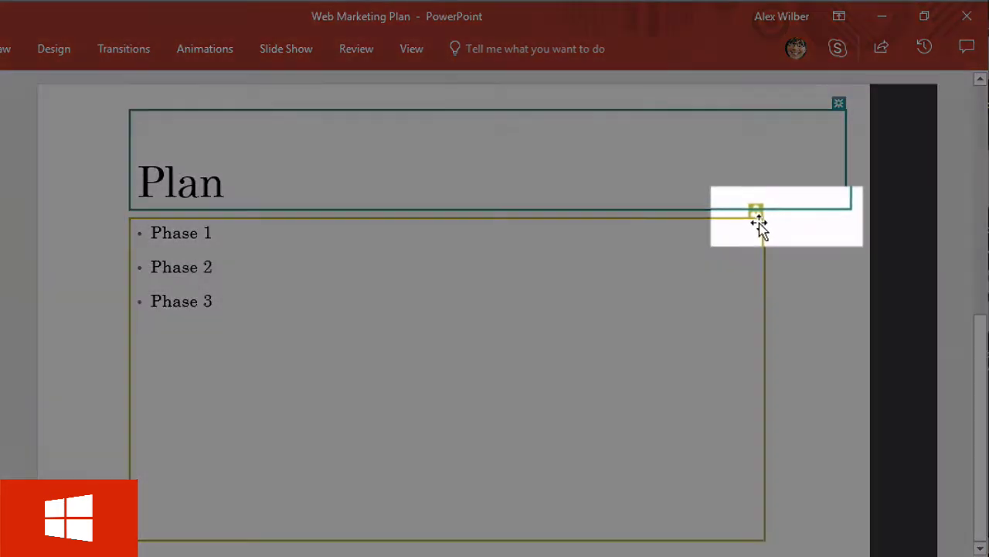
mouse_move(756, 215)
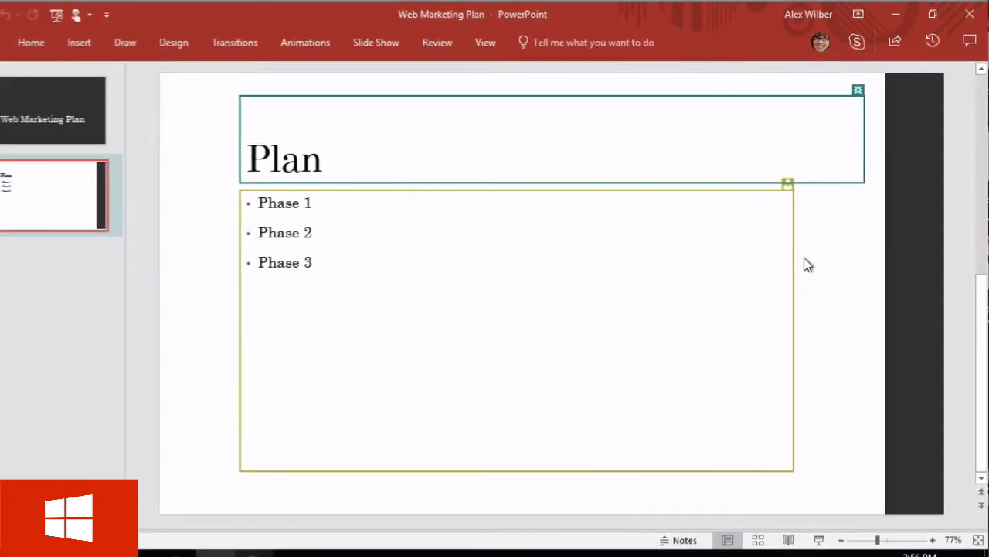
Look through slides 1, 2 and 3, checking the change marker on slide 2's bullets and who is editing slide 3
click(16, 129)
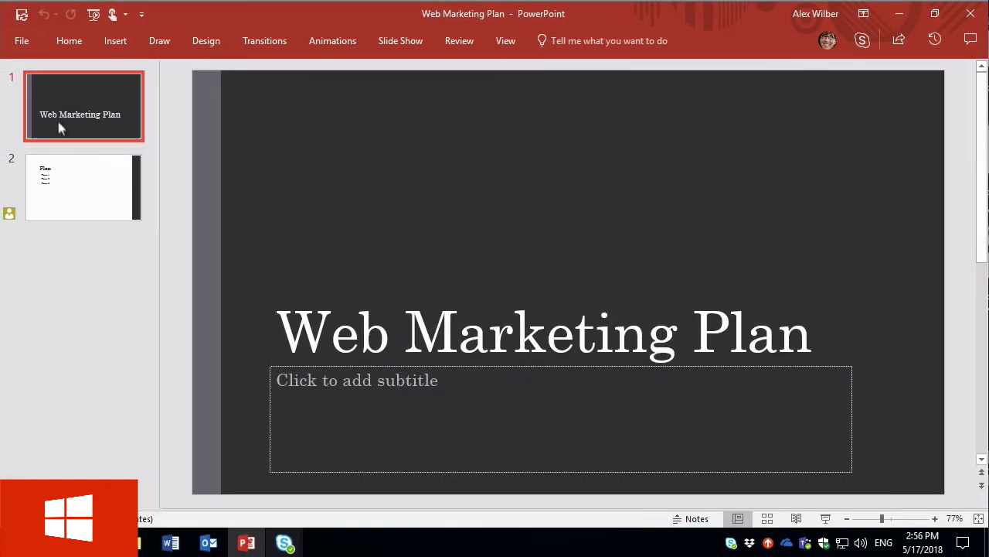
click(80, 195)
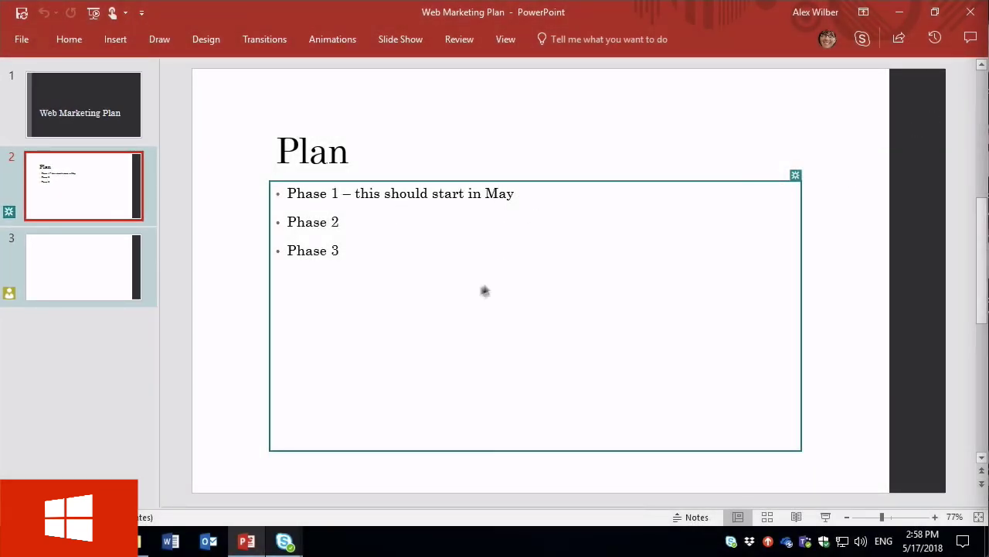
mouse_move(795, 176)
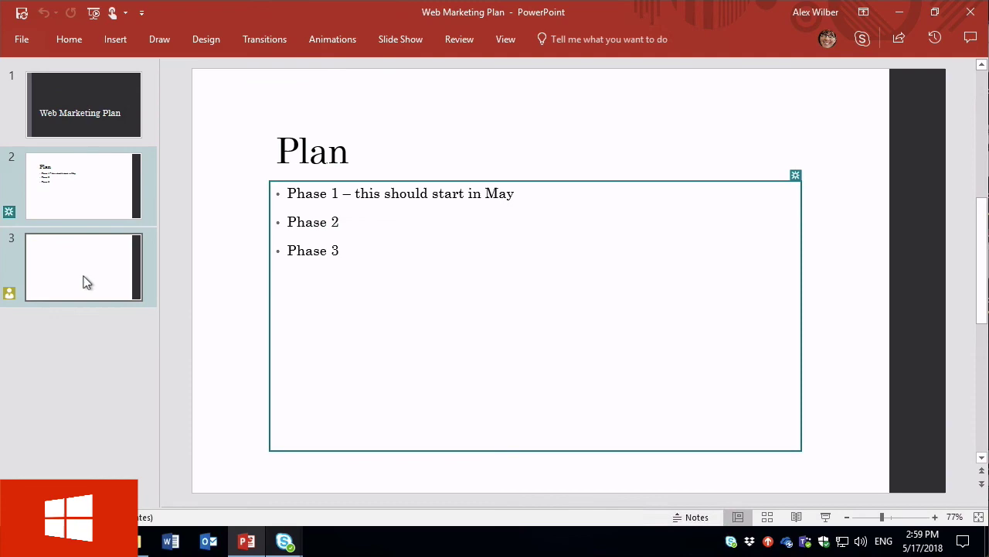
click(87, 283)
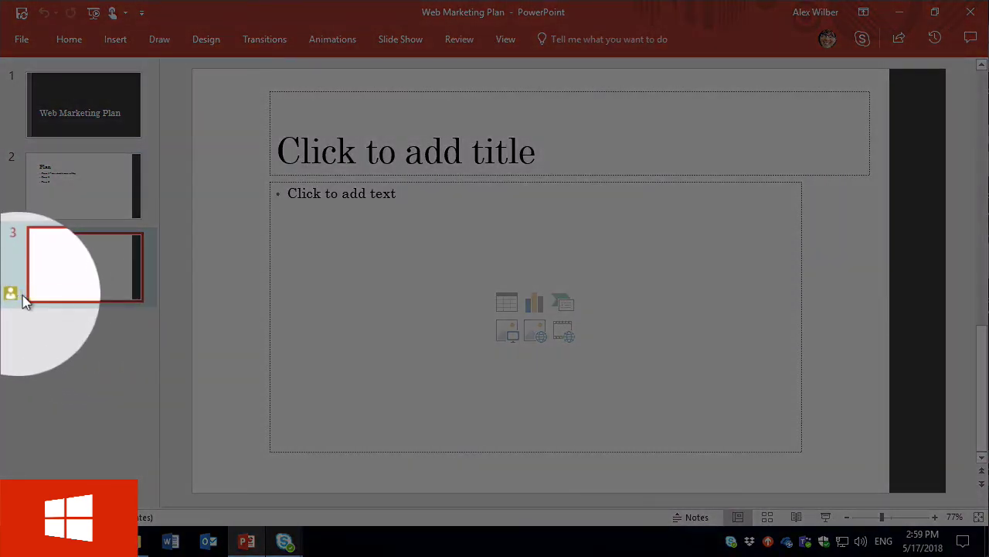
mouse_move(22, 300)
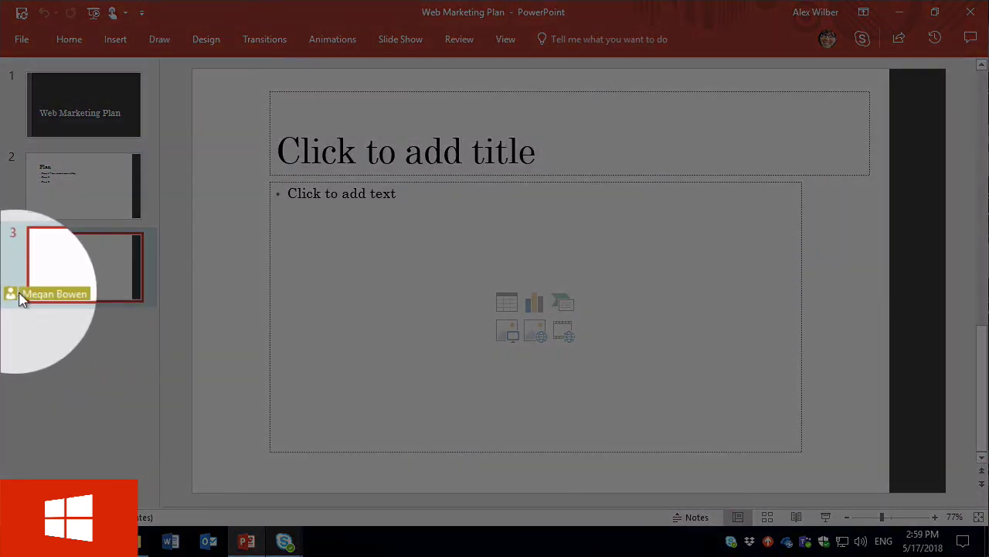